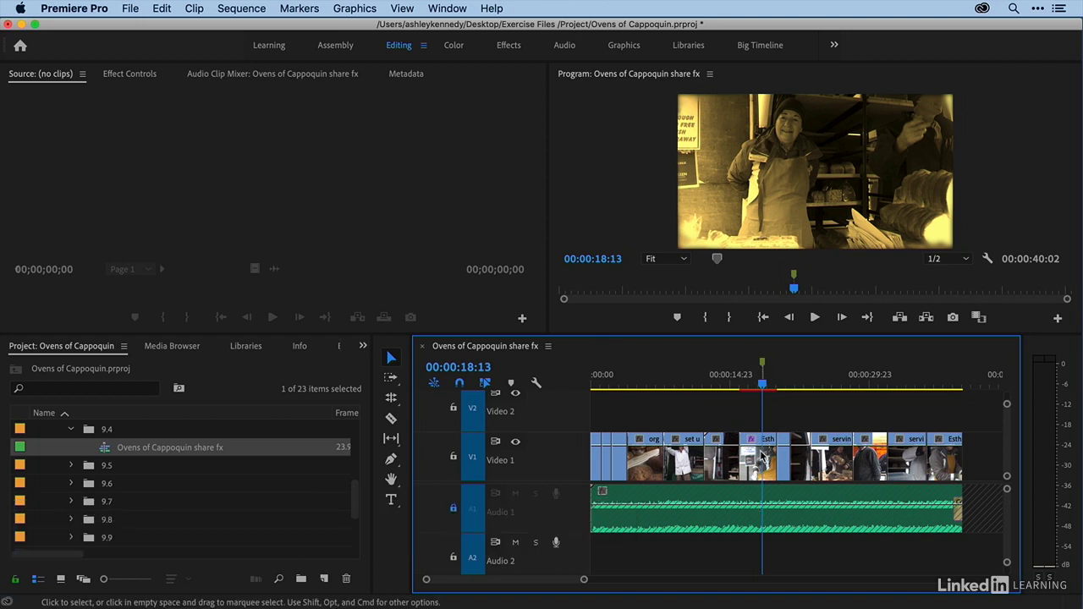
# Display the effects of the sepia-toned apron clip on Video 1 and toggle its Black & White effect to compare the image.
pyautogui.click(121, 74)
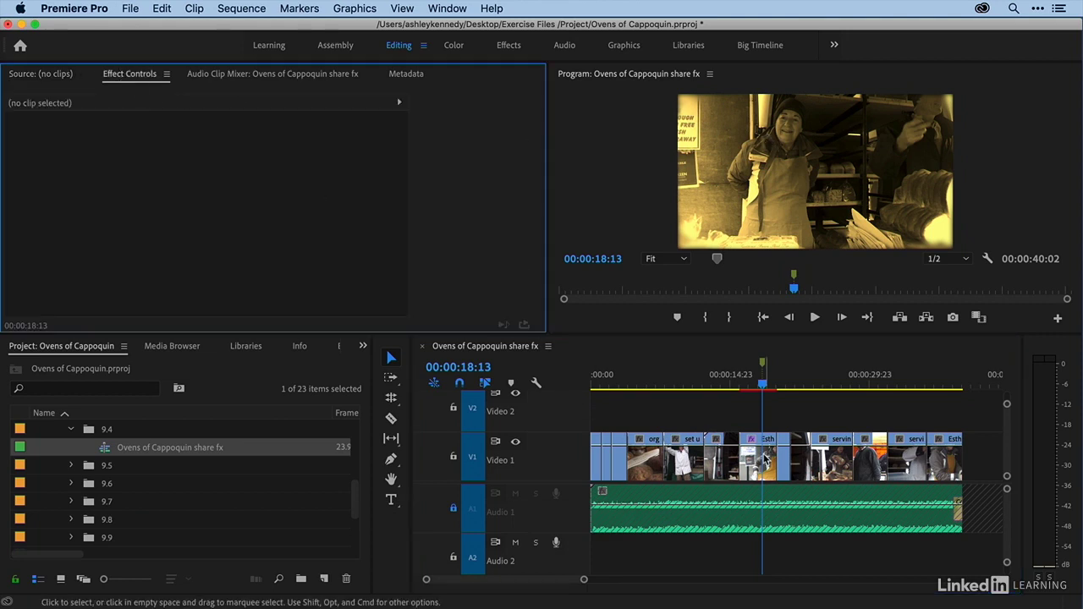
pyautogui.click(765, 457)
pyautogui.click(12, 199)
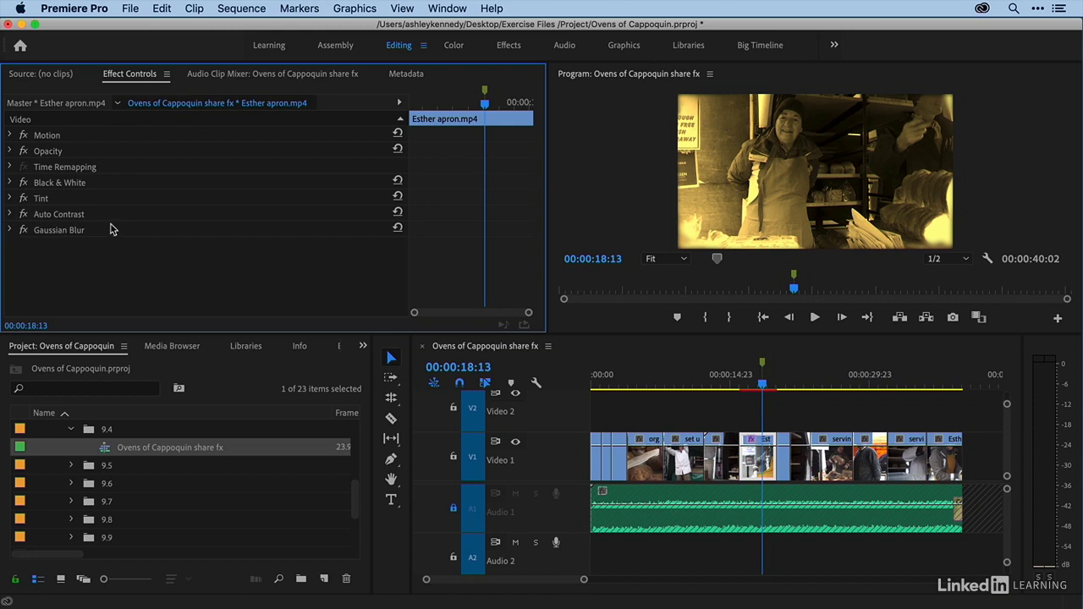
pyautogui.click(26, 184)
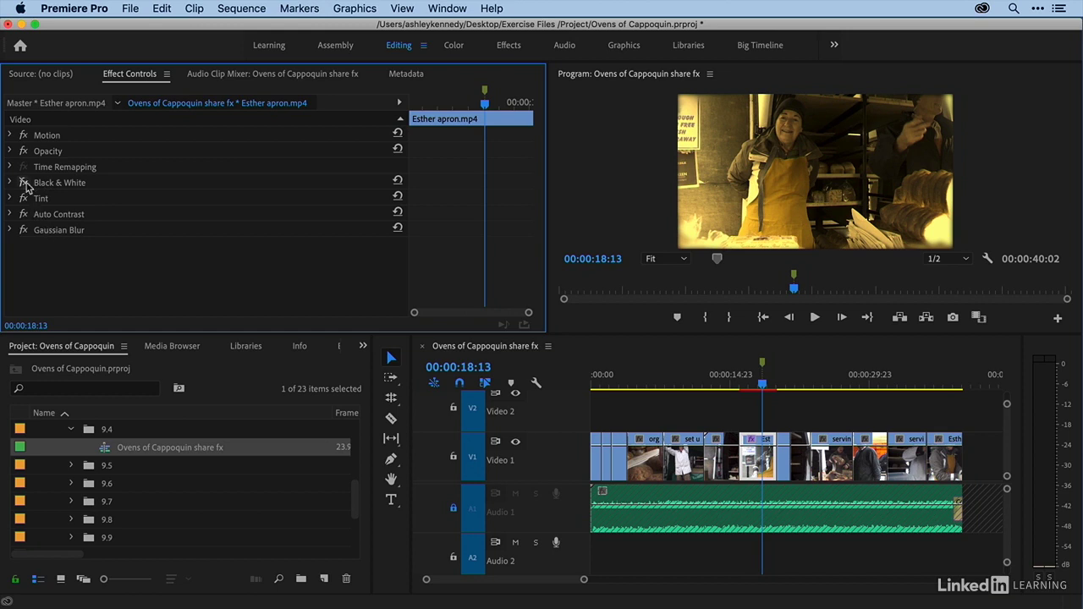
# Copy the Black & White, Tint, Auto Contrast and Gaussian Blur effects together from the apron clip.
pyautogui.click(58, 184)
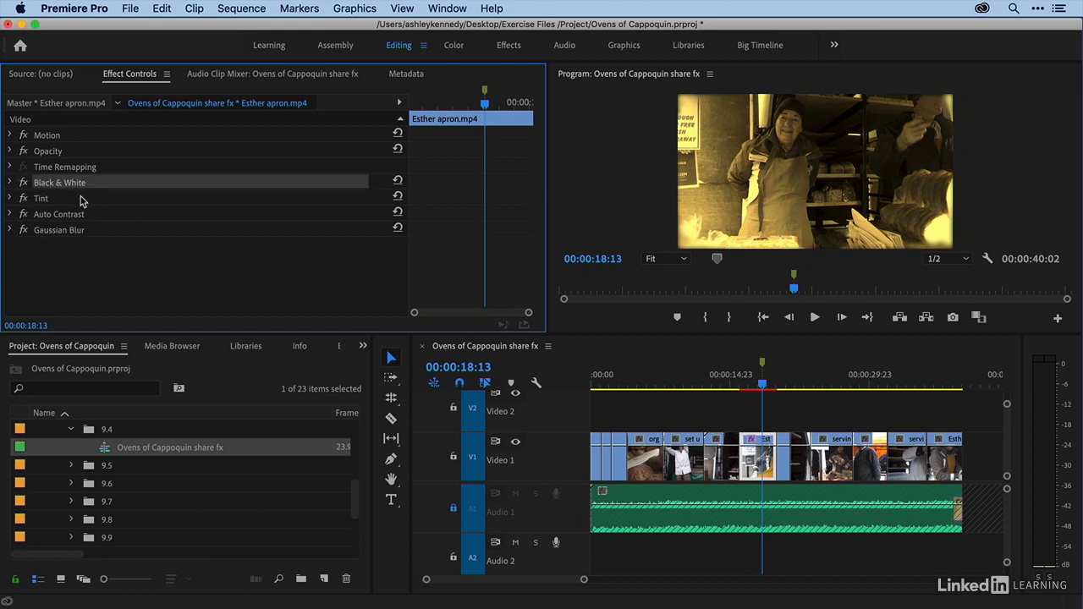
pyautogui.keyDown('super'); pyautogui.click(82, 200); pyautogui.keyUp('super')
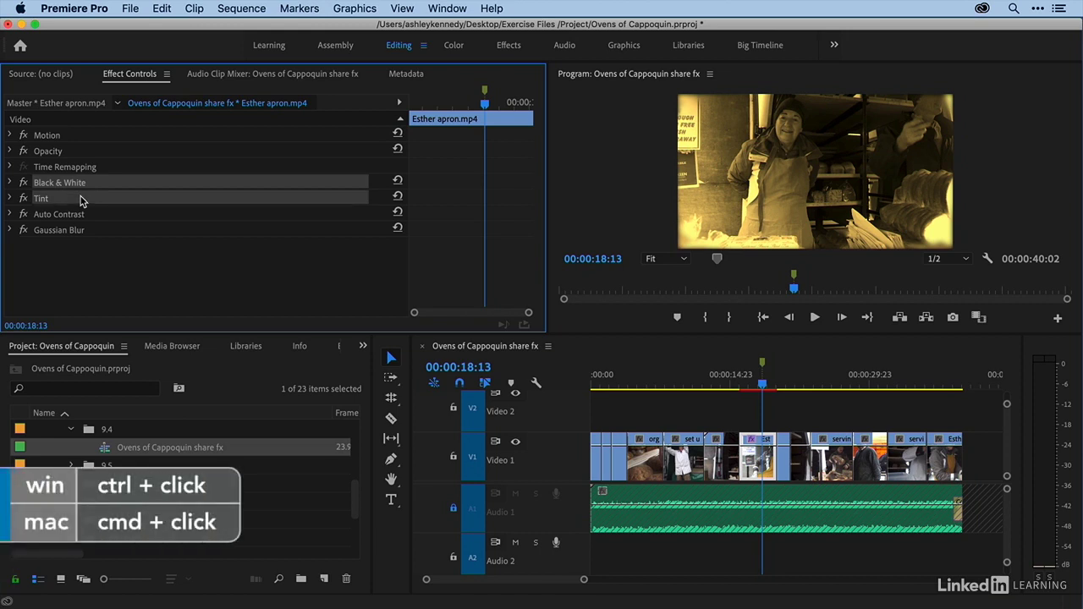
pyautogui.keyDown('super'); pyautogui.click(90, 220); pyautogui.keyUp('super')
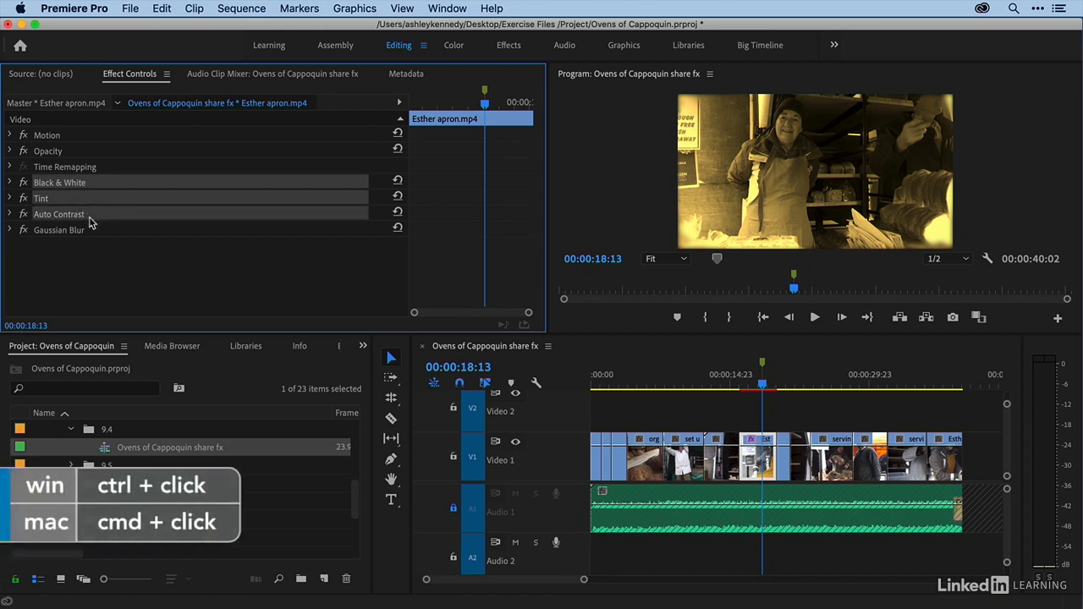
pyautogui.keyDown('super'); pyautogui.click(88, 229); pyautogui.keyUp('super')
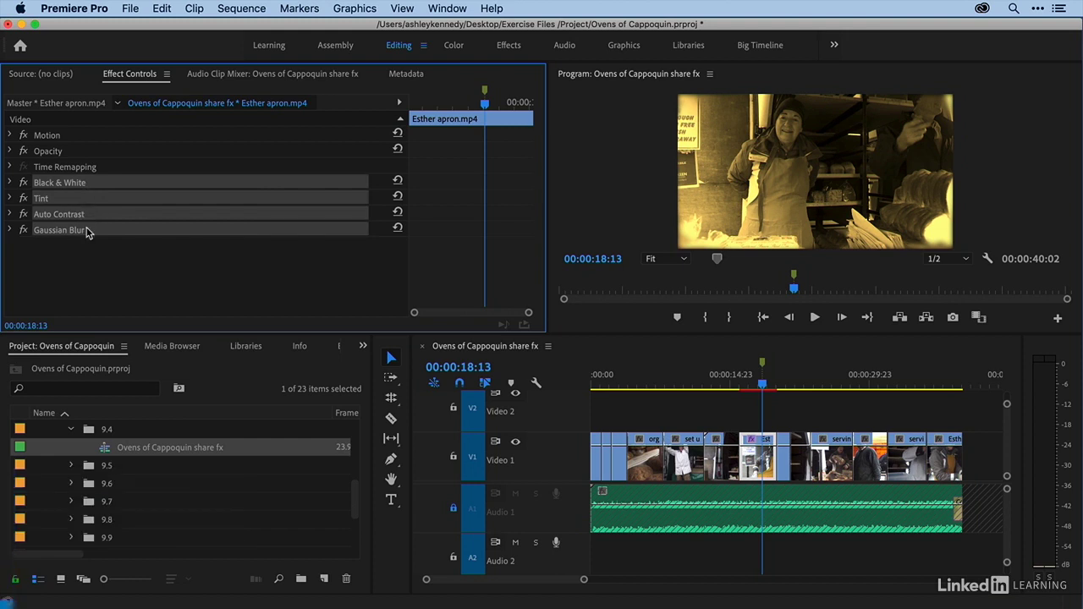
pyautogui.press('super+c')
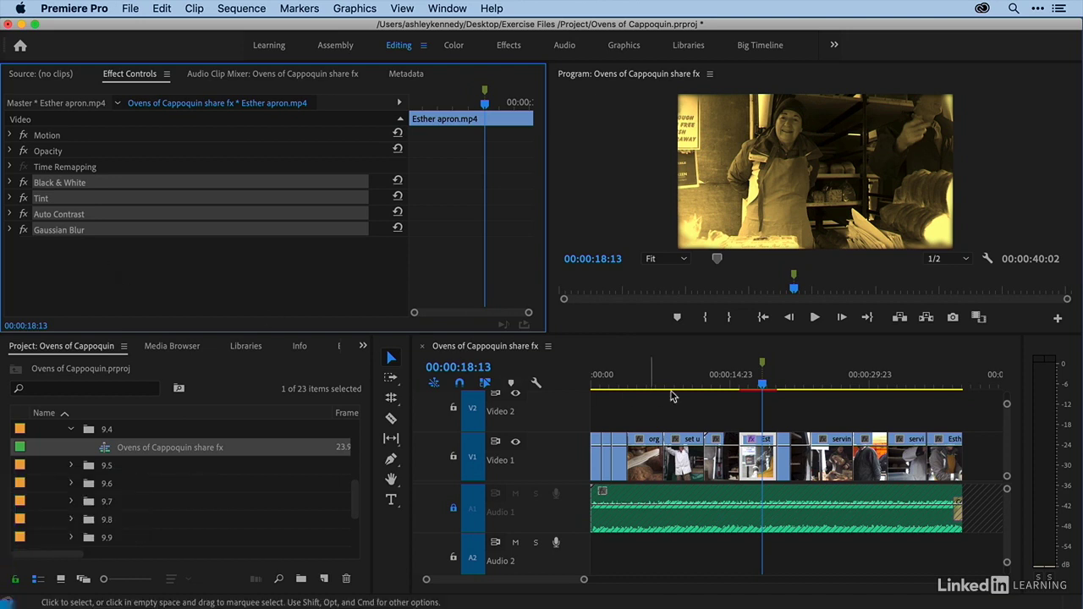
# Paste the copied effects onto the three clips just before the apron clip on Video 1 and preview them.
pyautogui.click(718, 379)
pyautogui.click(723, 440)
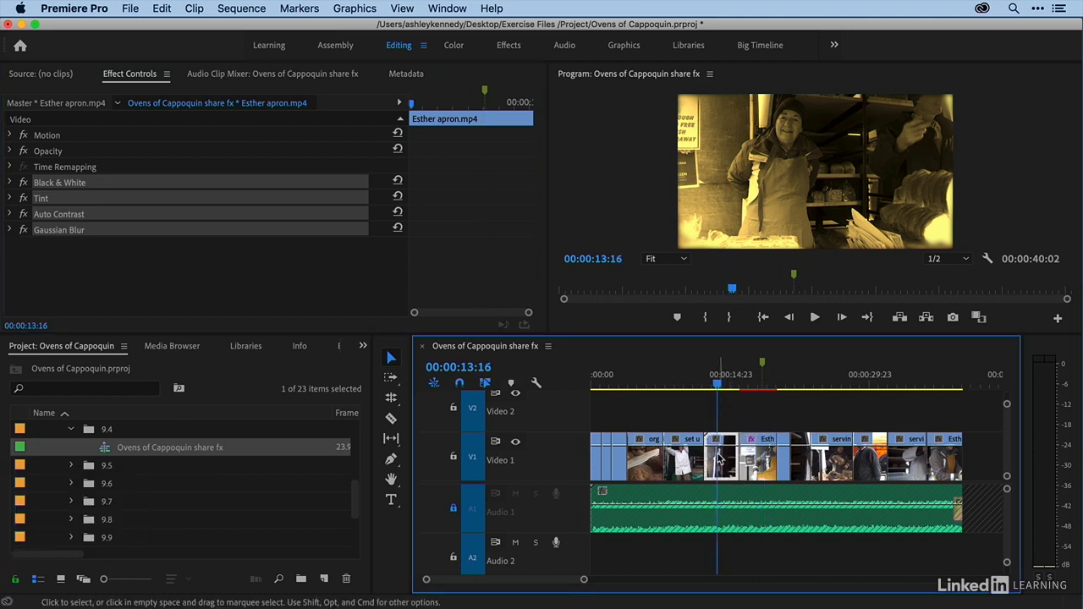
pyautogui.moveTo(638, 413); pyautogui.dragTo(725, 478)
pyautogui.press('super+v')
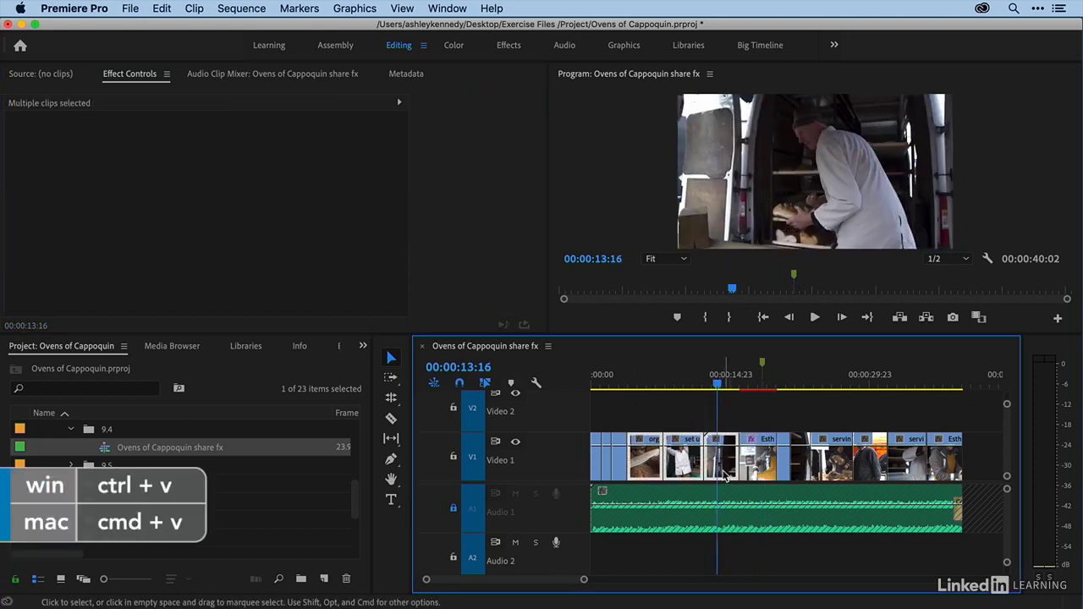
pyautogui.click(685, 383)
pyautogui.click(644, 383)
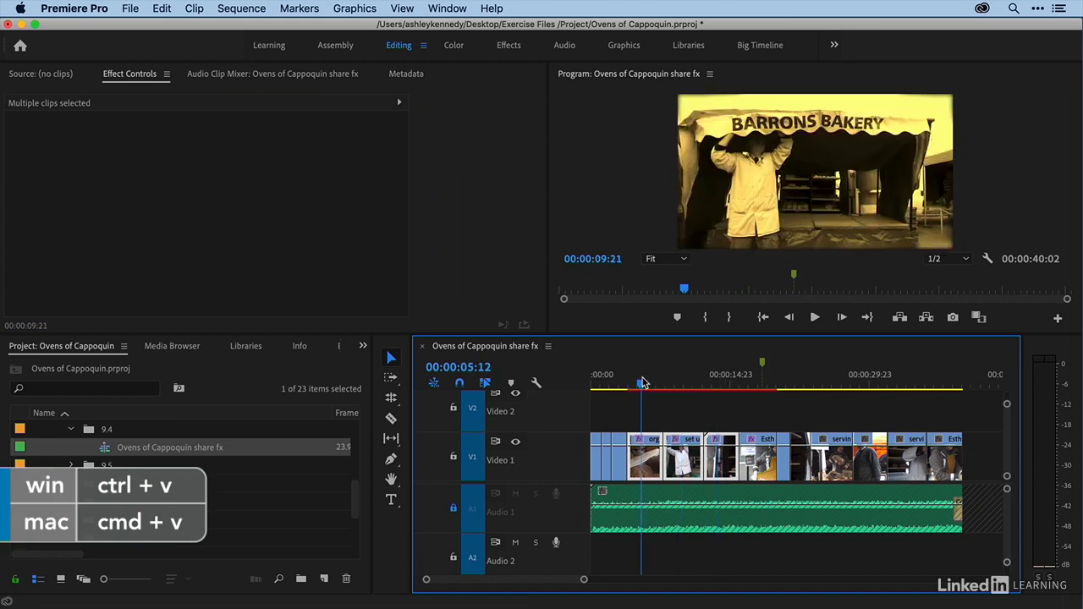
pyautogui.click(650, 384)
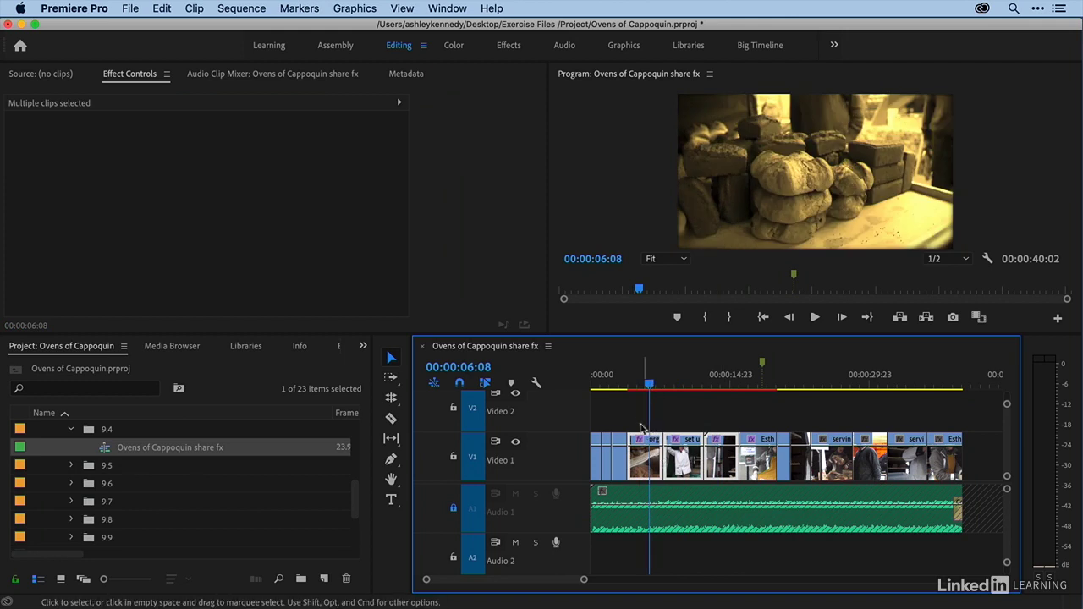
# Inspect the Tint settings on the organize bread1.mp4 clip, and remove the pasted effects from the three clips.
pyautogui.click(643, 420)
pyautogui.click(643, 458)
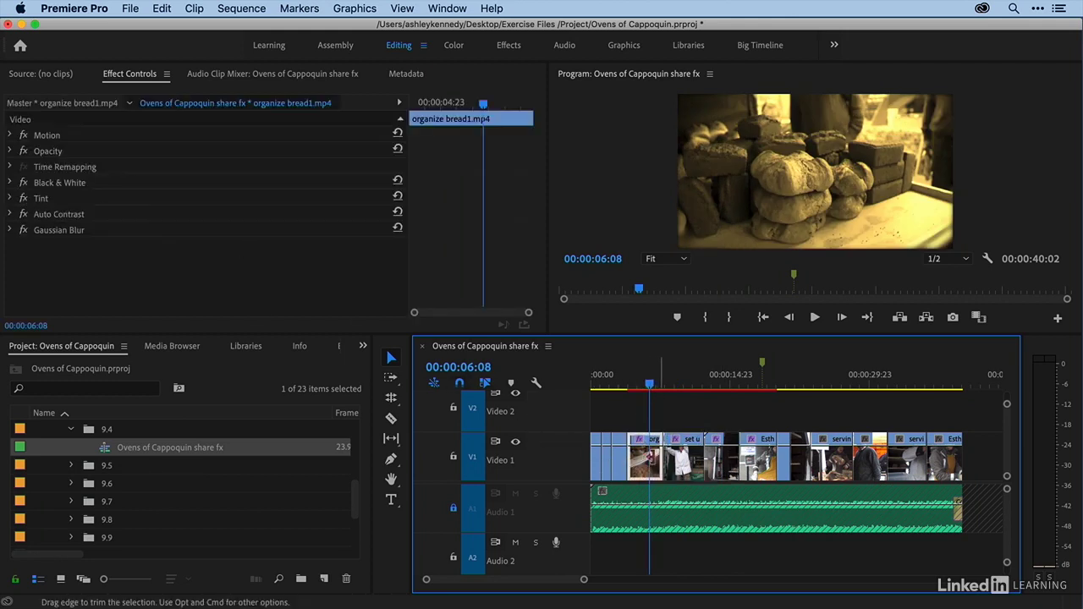
pyautogui.click(10, 199)
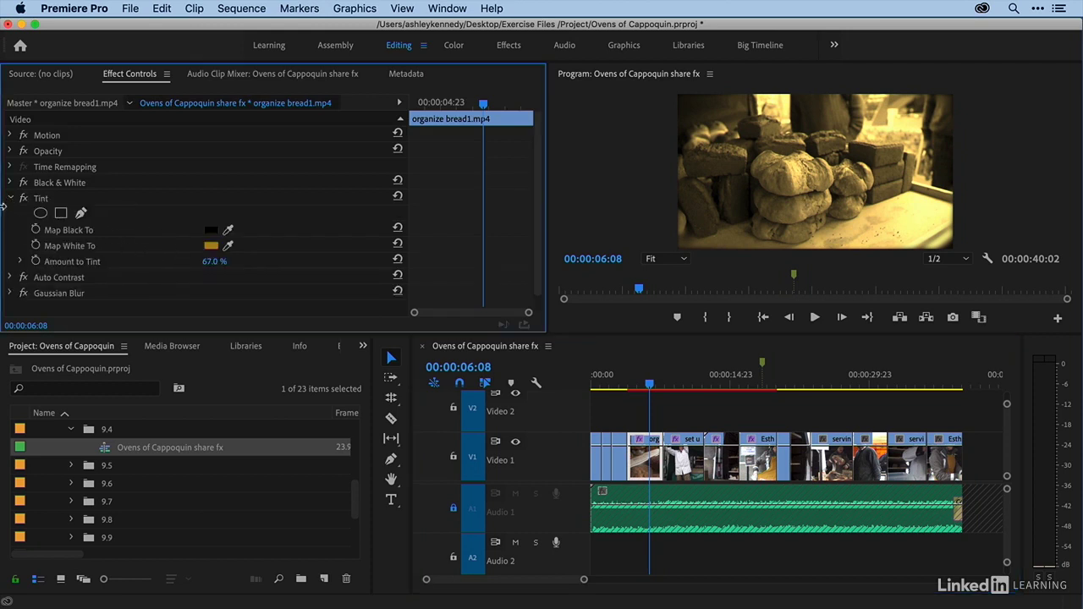
pyautogui.click(10, 199)
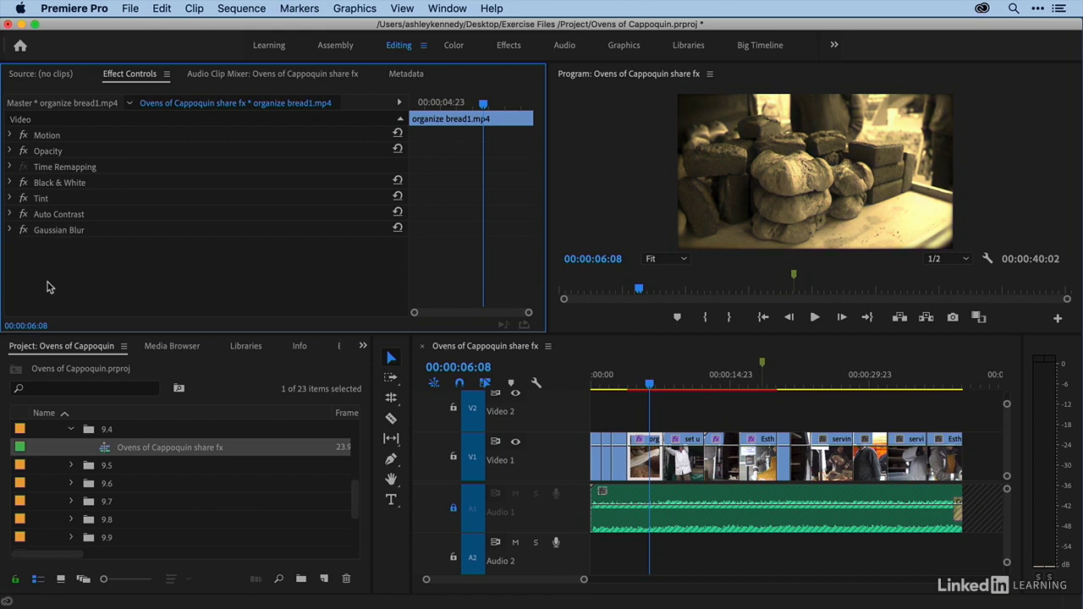
pyautogui.press('super+a')
pyautogui.press('Delete')
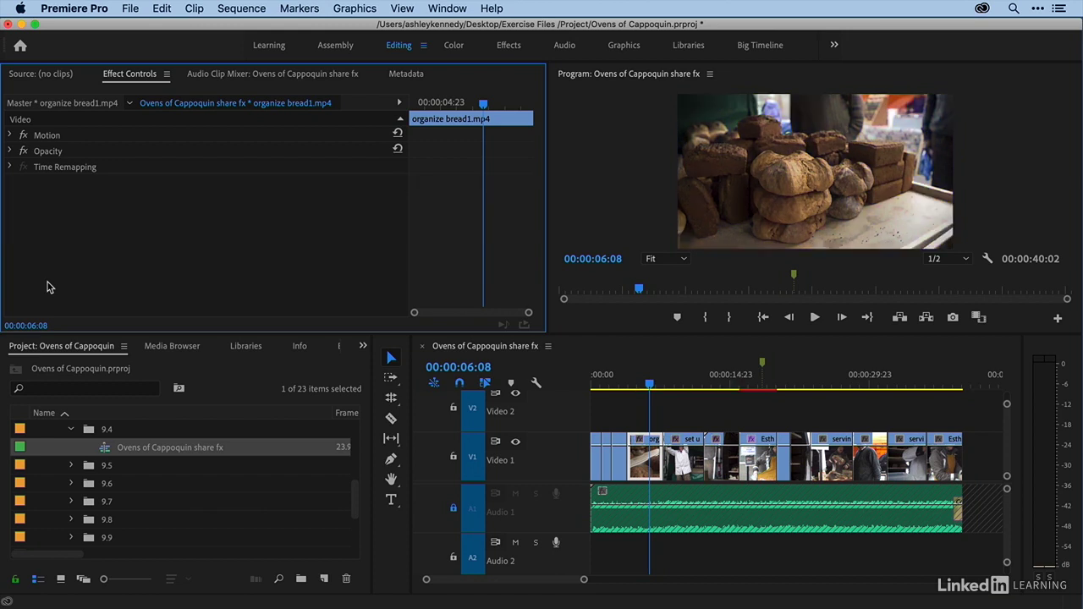
# Copy the sepia-toned apron clip and select every other clip on Video 1, leaving the apron clip out of the selection.
pyautogui.click(760, 382)
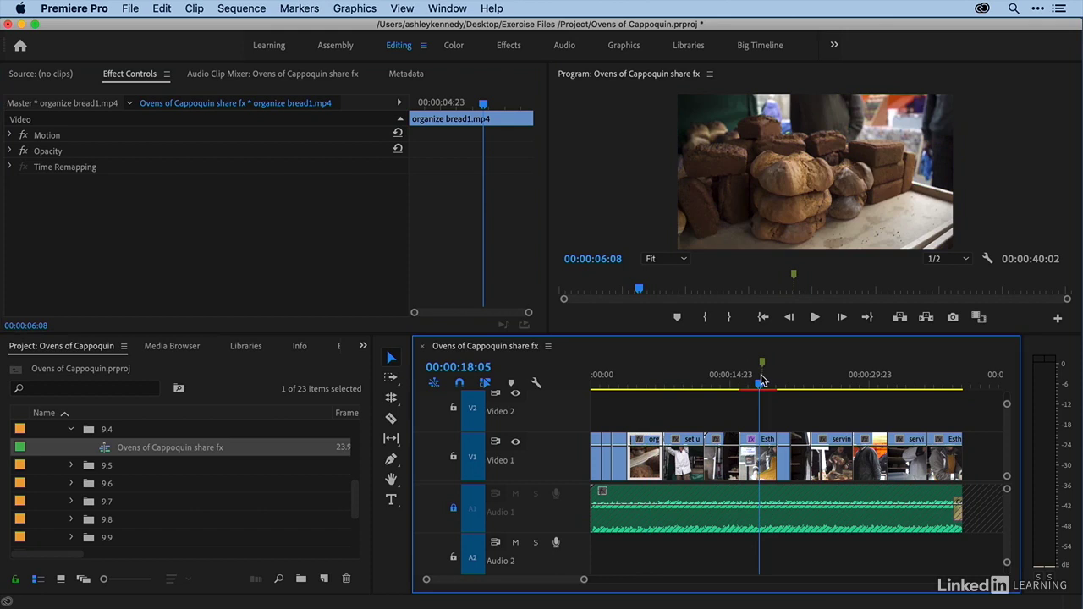
pyautogui.click(760, 457)
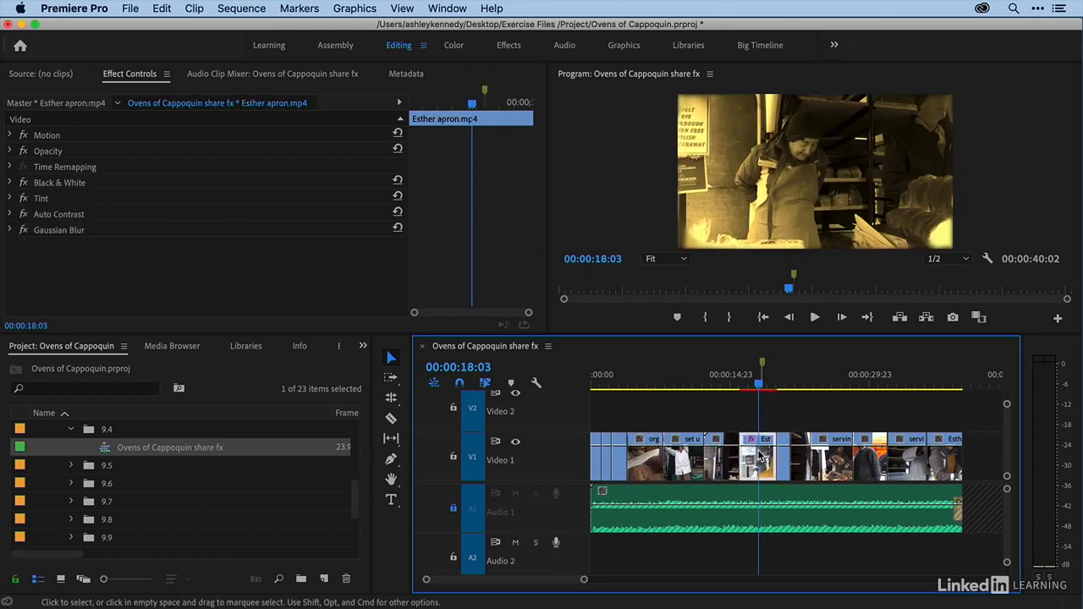
pyautogui.press('super+c')
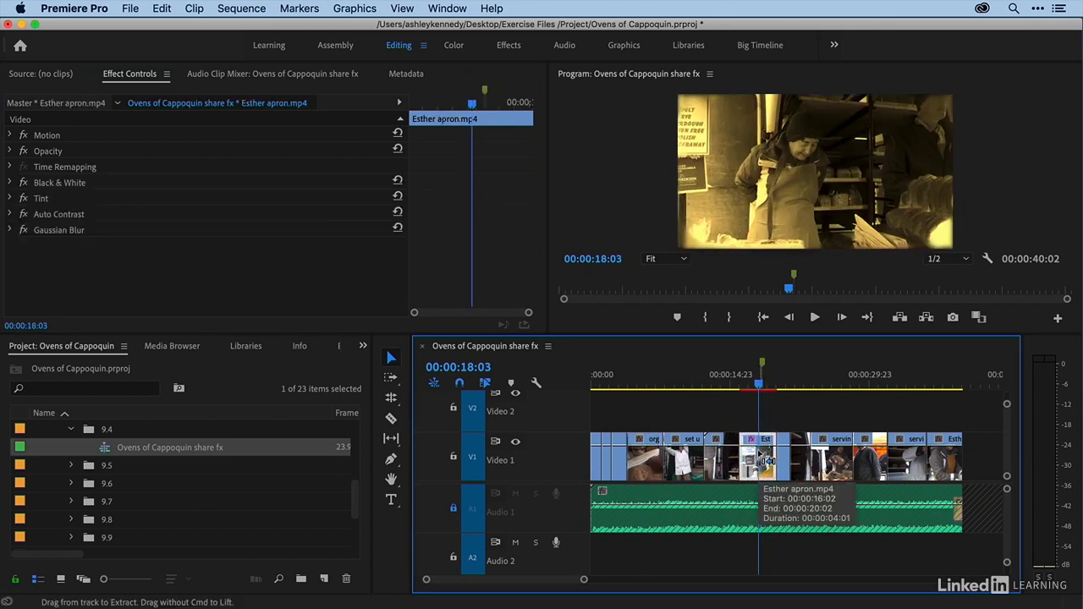
pyautogui.press('-')
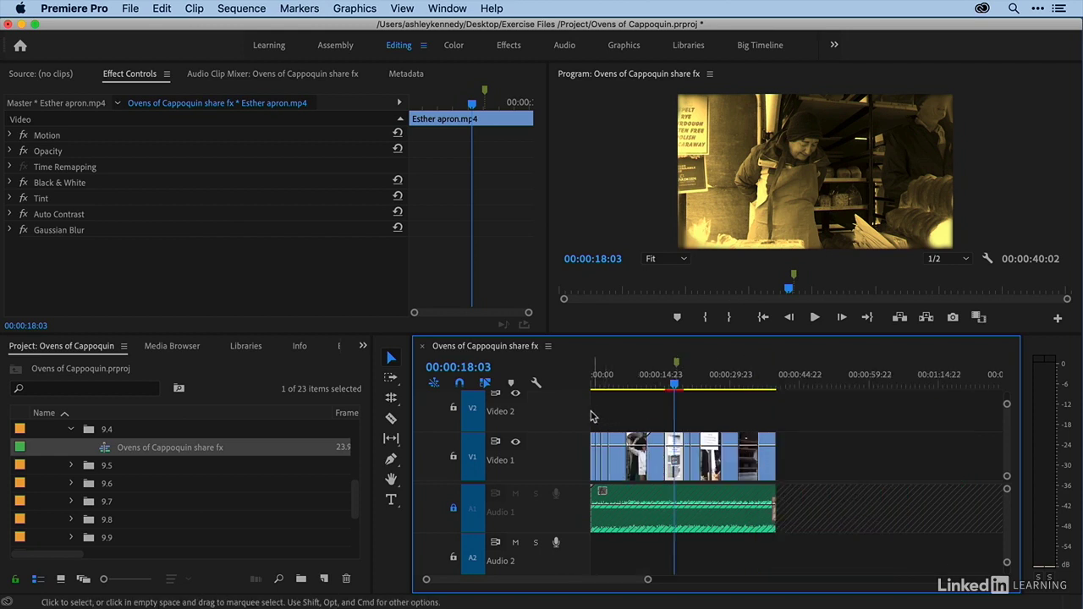
pyautogui.moveTo(592, 419); pyautogui.dragTo(761, 465)
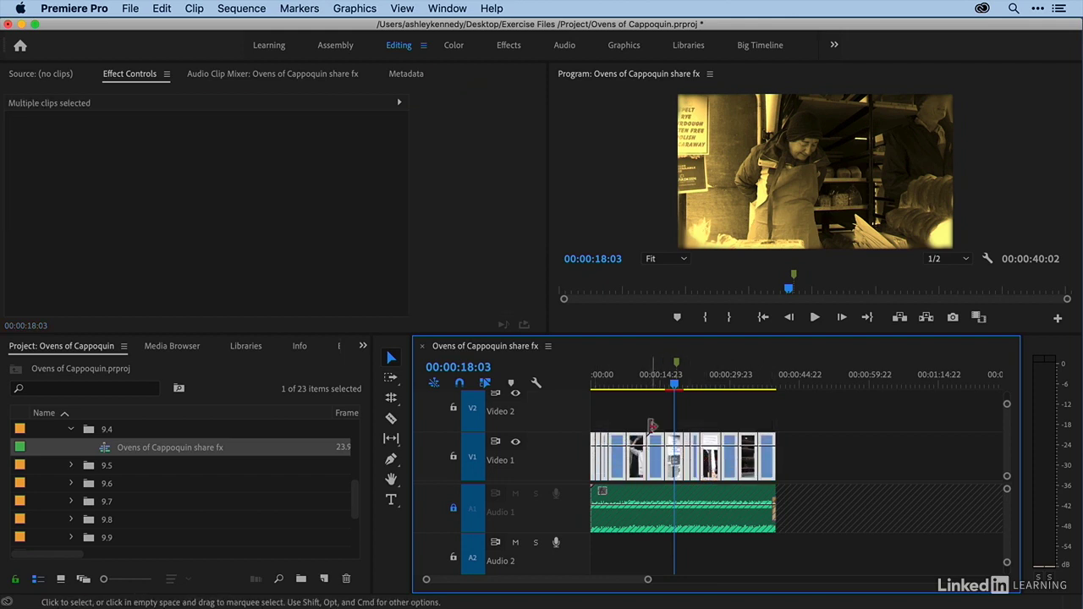
pyautogui.keyDown('shift'); pyautogui.click(675, 461); pyautogui.keyUp('shift')
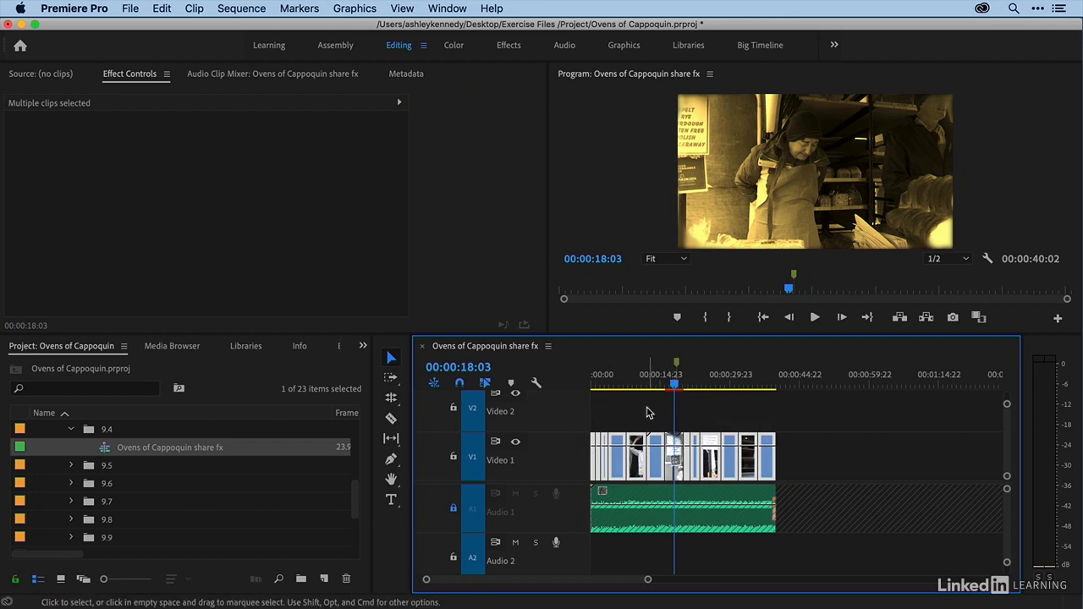
# Paste only the Tint, Auto Contrast and Gaussian Blur attributes onto the selected clips, excluding Motion and Black & White.
pyautogui.click(161, 9)
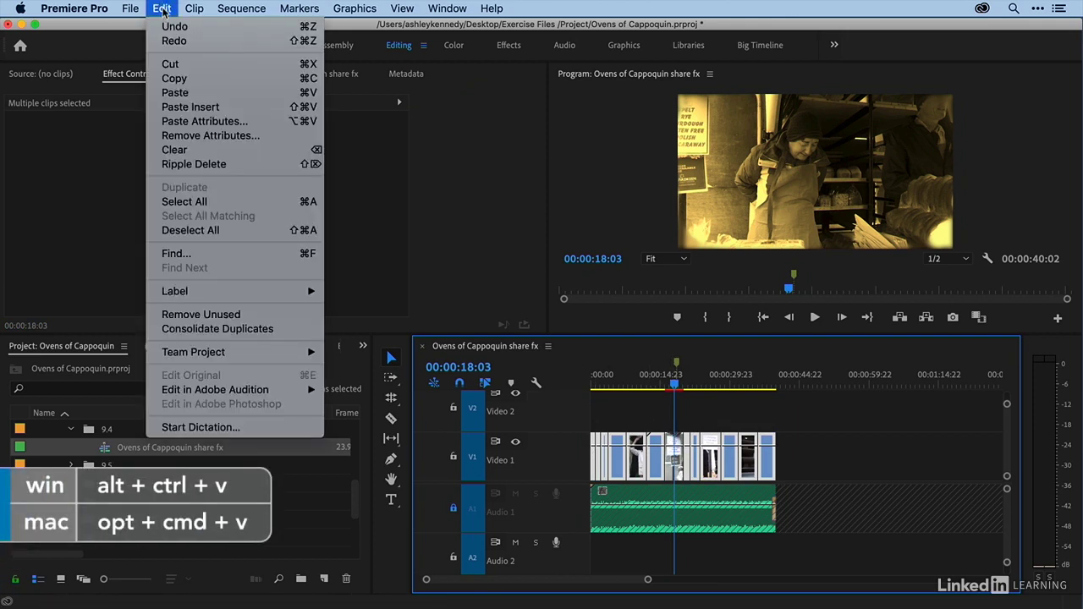
pyautogui.click(178, 123)
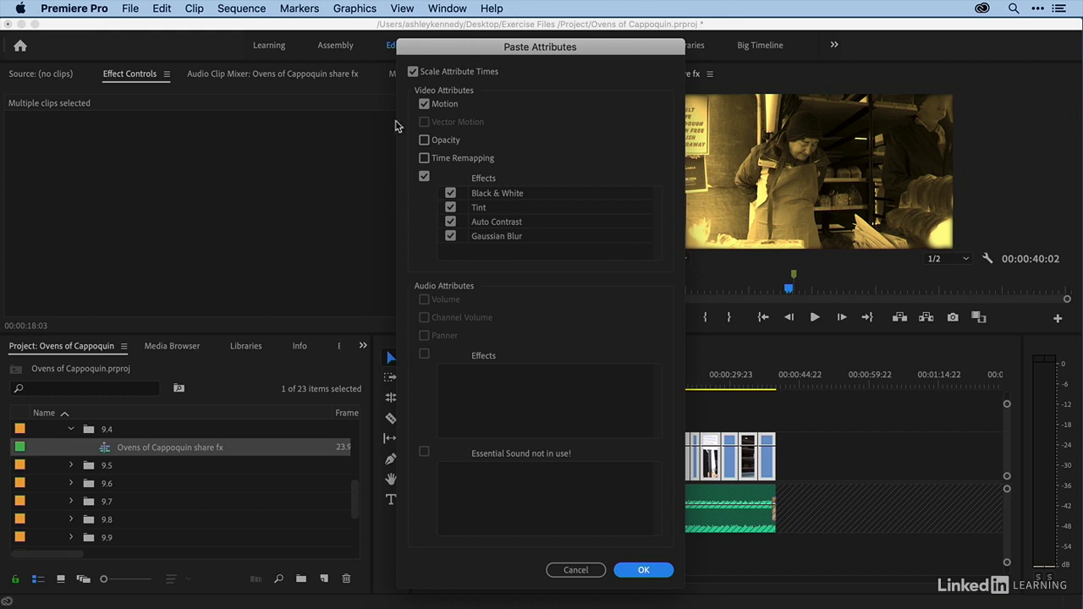
pyautogui.click(425, 105)
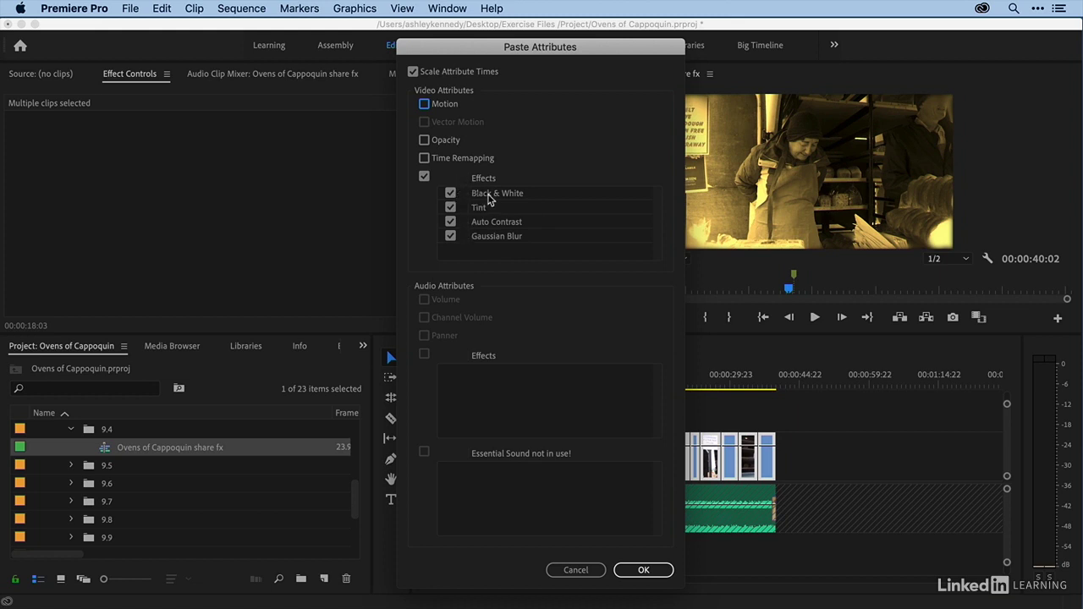
pyautogui.click(451, 194)
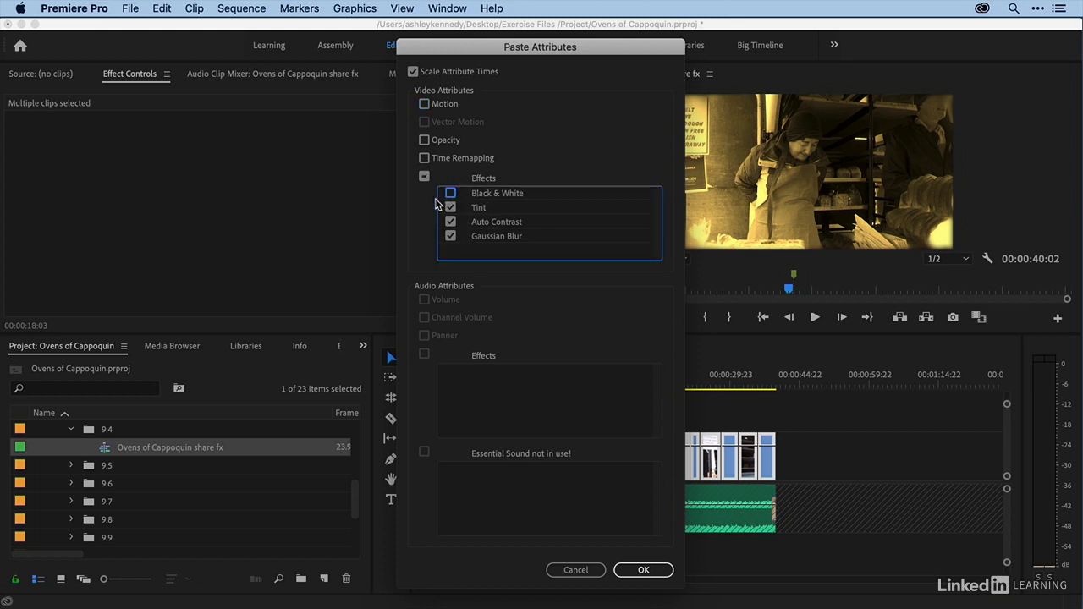
pyautogui.click(635, 570)
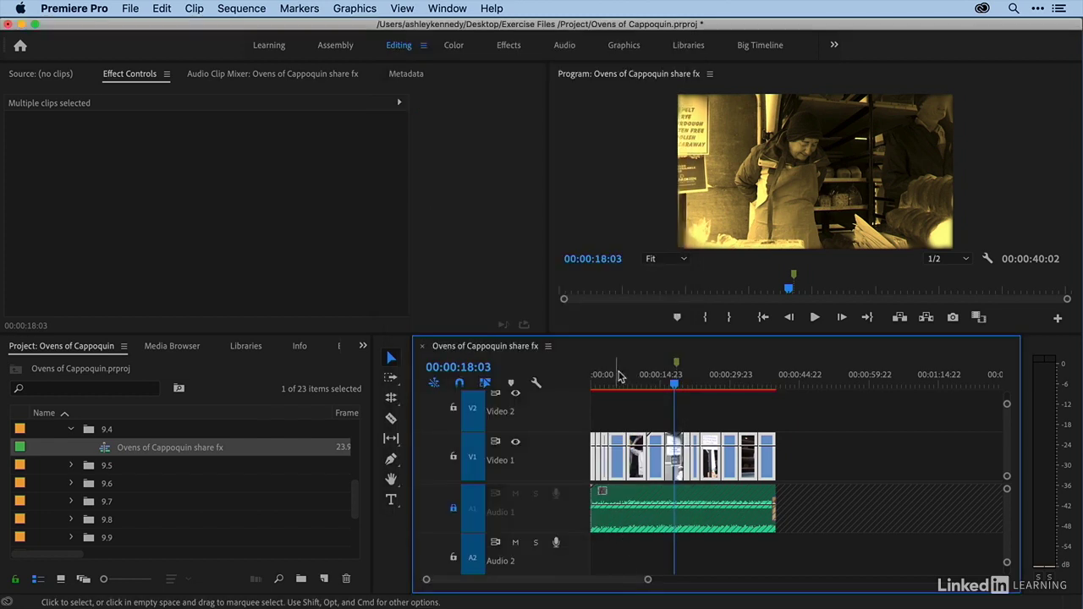
# Preview the pasted attributes on the clips before the apron shot, back to 00:00:06:08.
pyautogui.click(647, 380)
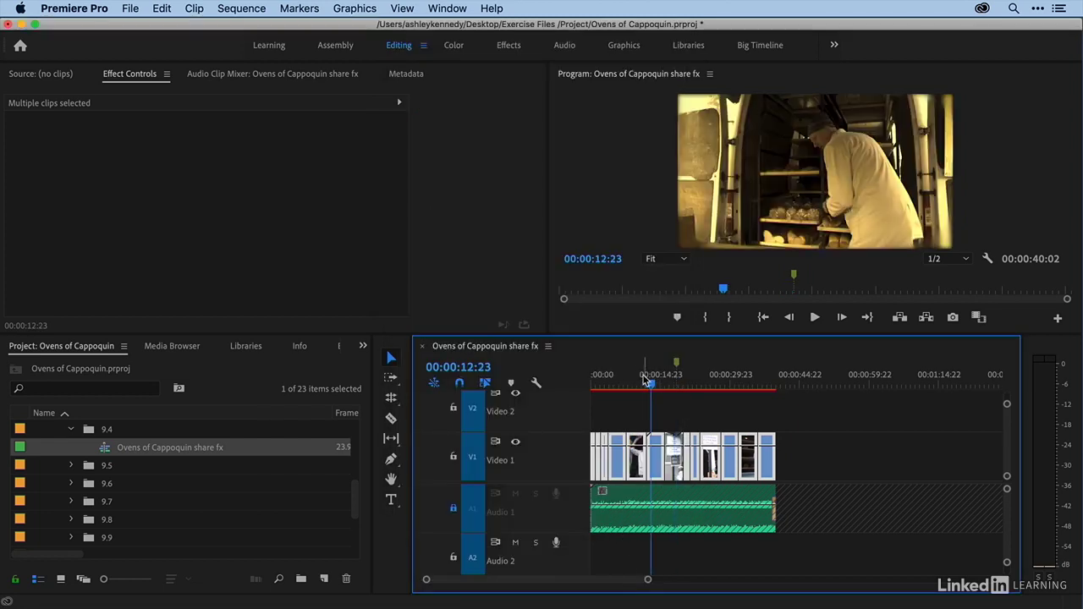
pyautogui.click(642, 381)
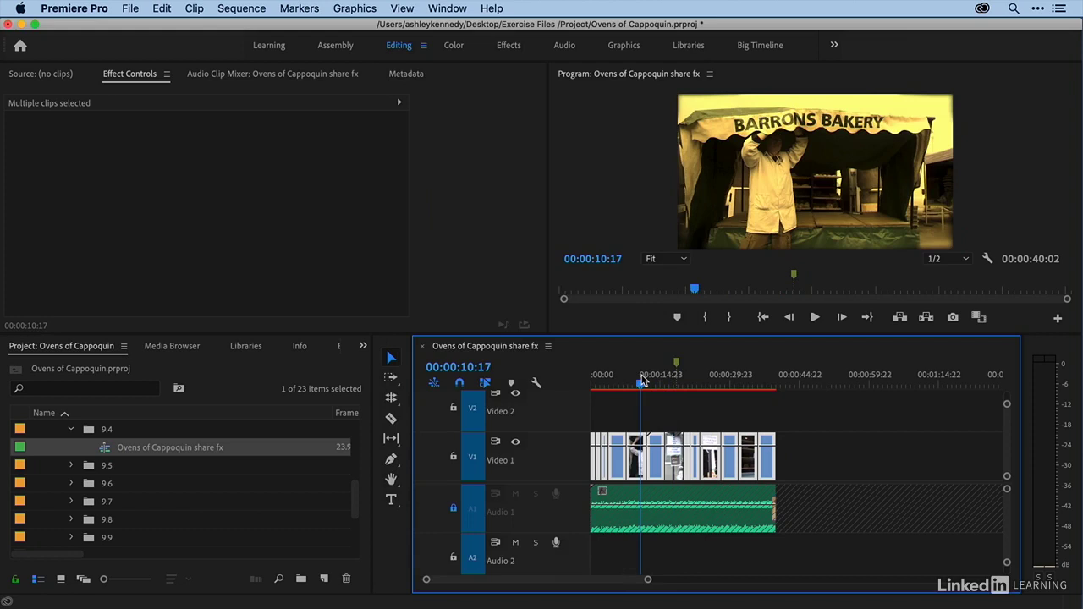
pyautogui.click(621, 380)
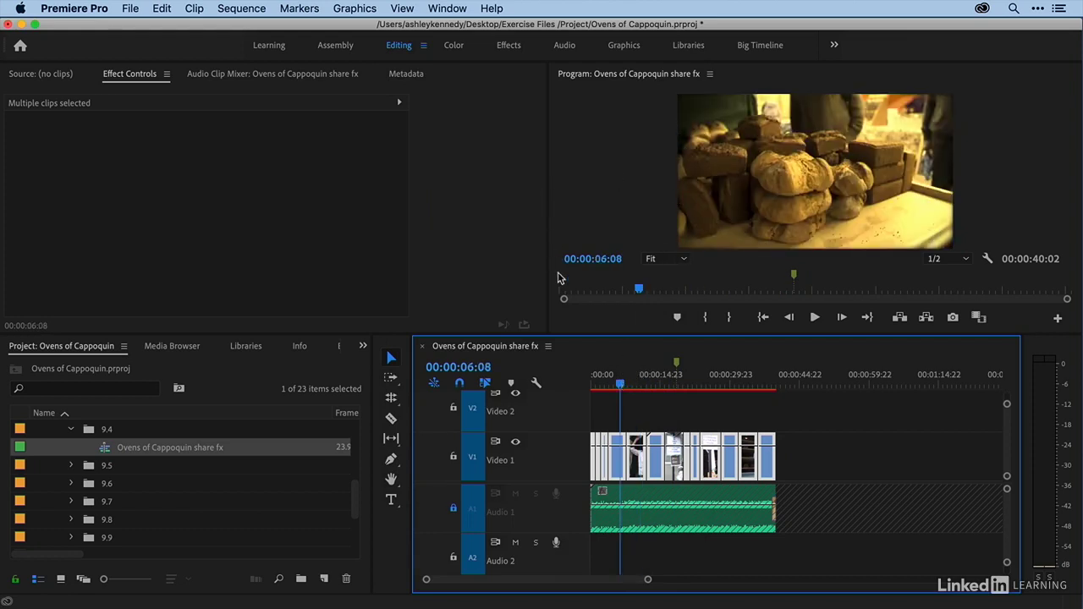
# Save the apron clip's Tint, Auto Contrast and Gaussian Blur effects together as a Scale preset named "Warm glow blurred edges".
pyautogui.click(675, 382)
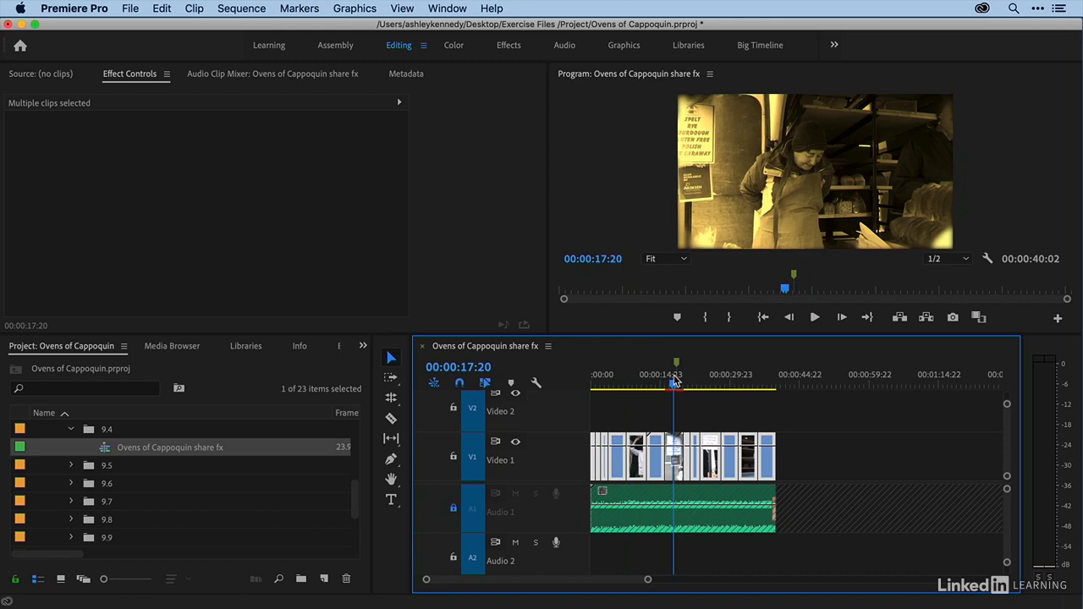
pyautogui.click(659, 408)
pyautogui.click(674, 464)
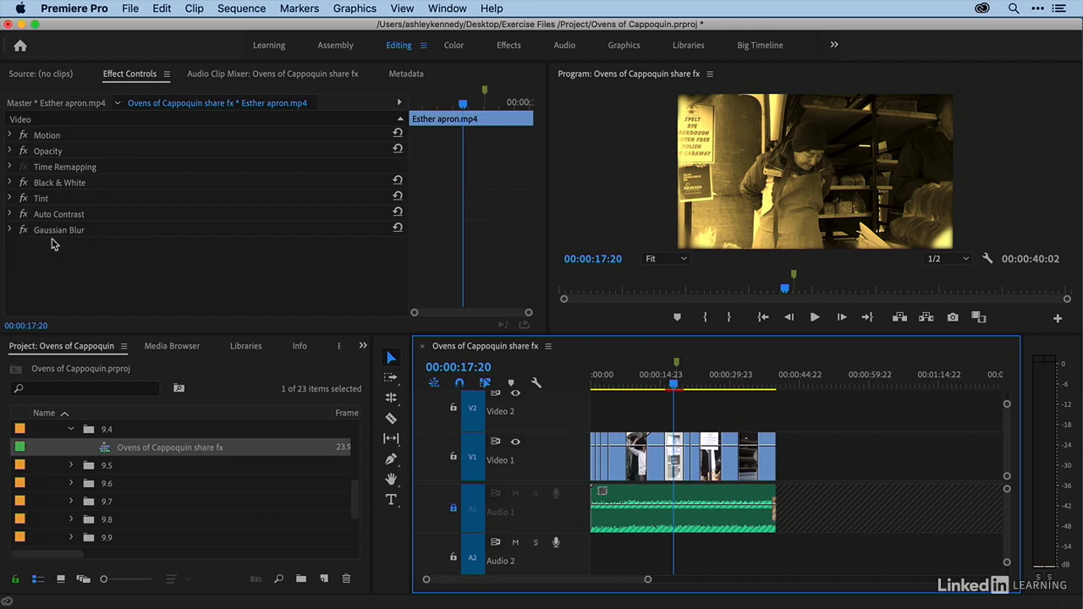
pyautogui.click(67, 202)
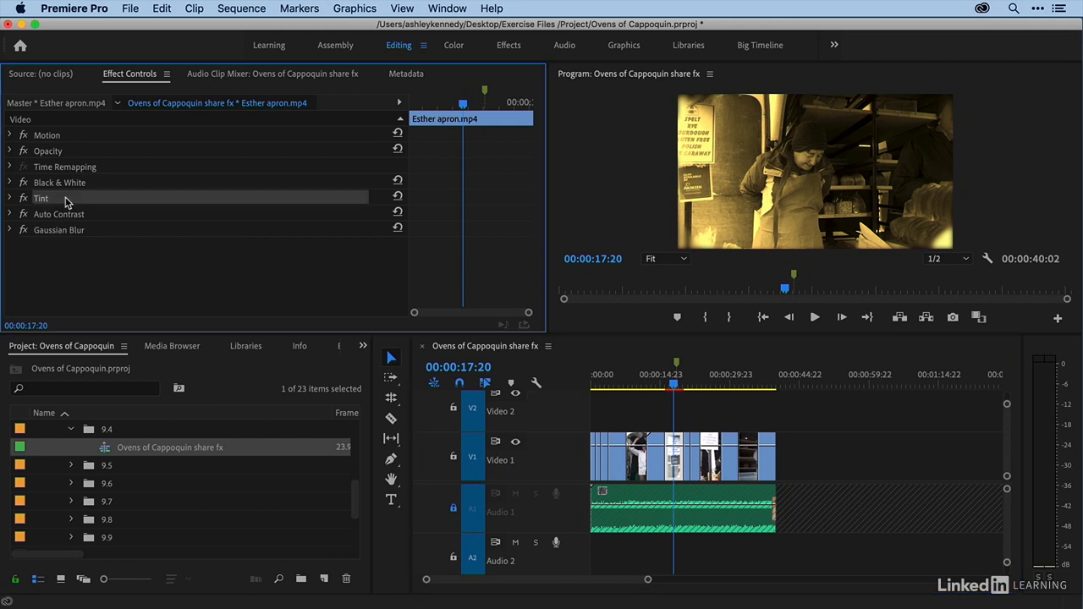
pyautogui.keyDown('shift'); pyautogui.click(88, 217); pyautogui.keyUp('shift')
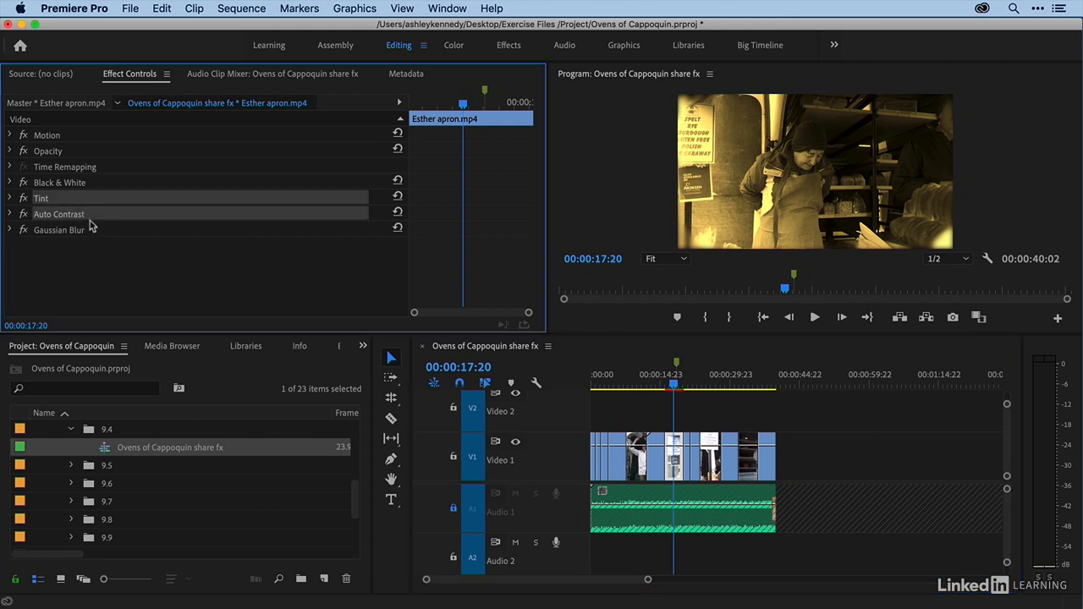
pyautogui.keyDown('shift'); pyautogui.click(94, 233); pyautogui.keyUp('shift')
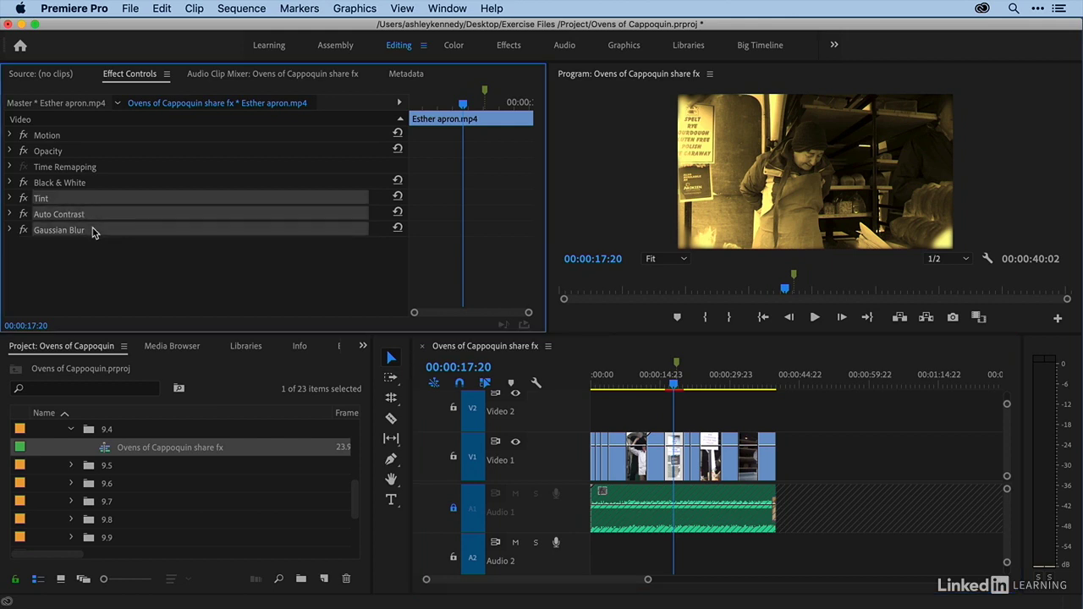
pyautogui.rightClick(58, 201)
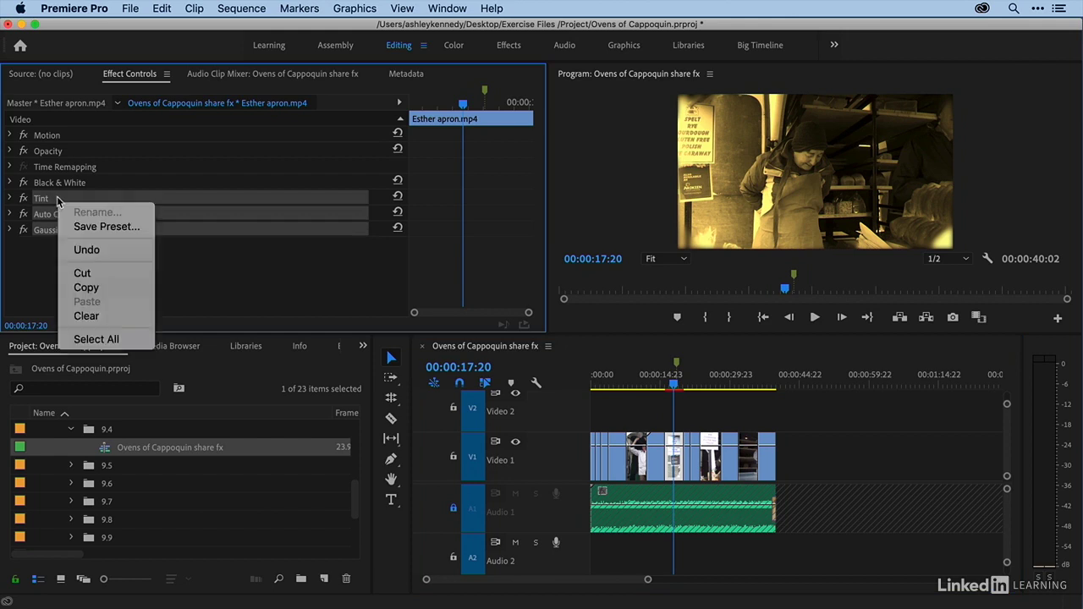
pyautogui.click(72, 227)
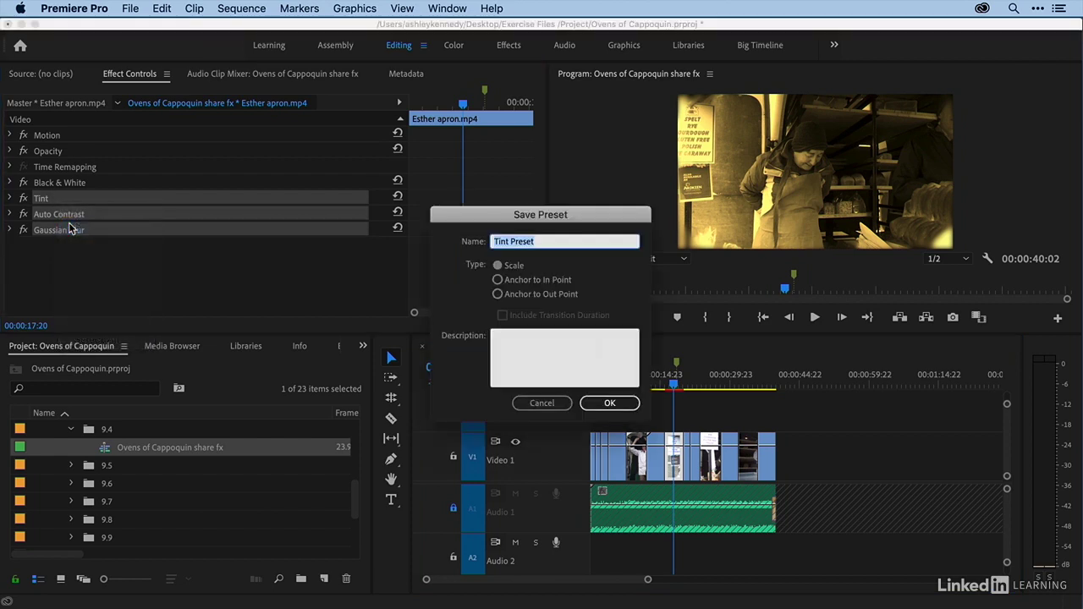
pyautogui.write('Warm glow blurred edges')
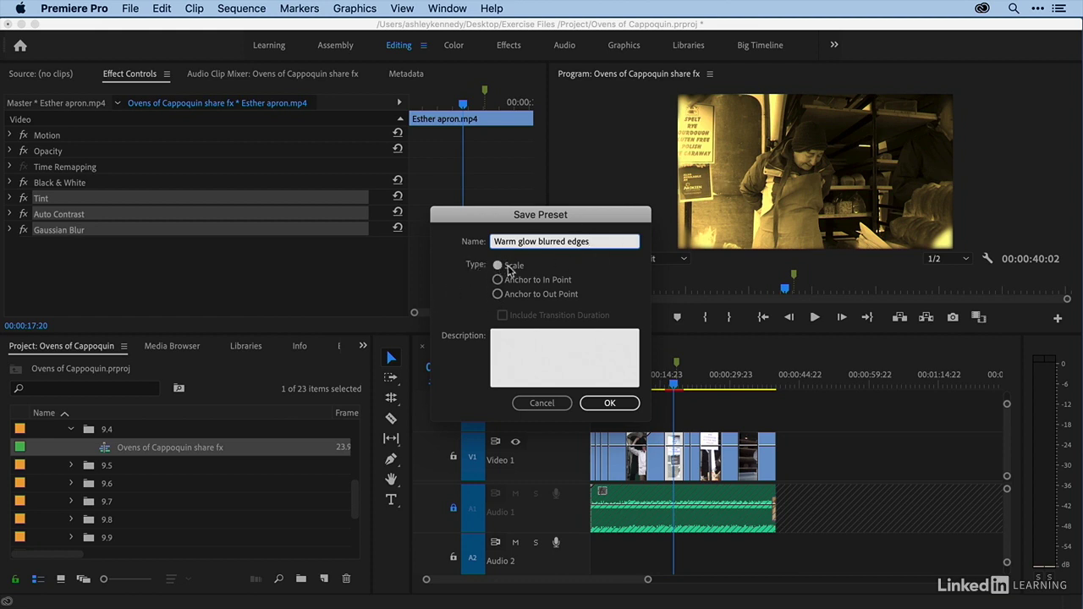
pyautogui.click(609, 403)
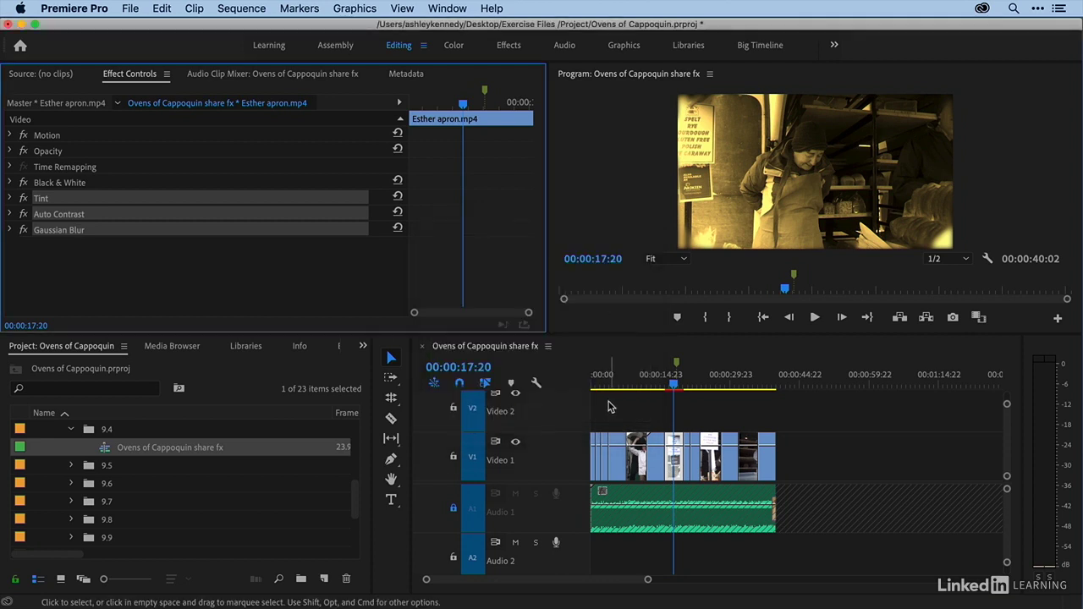
# Apply the Warm glow blurred edges preset to every clip on Video 1 except the apron clip.
pyautogui.click(595, 414)
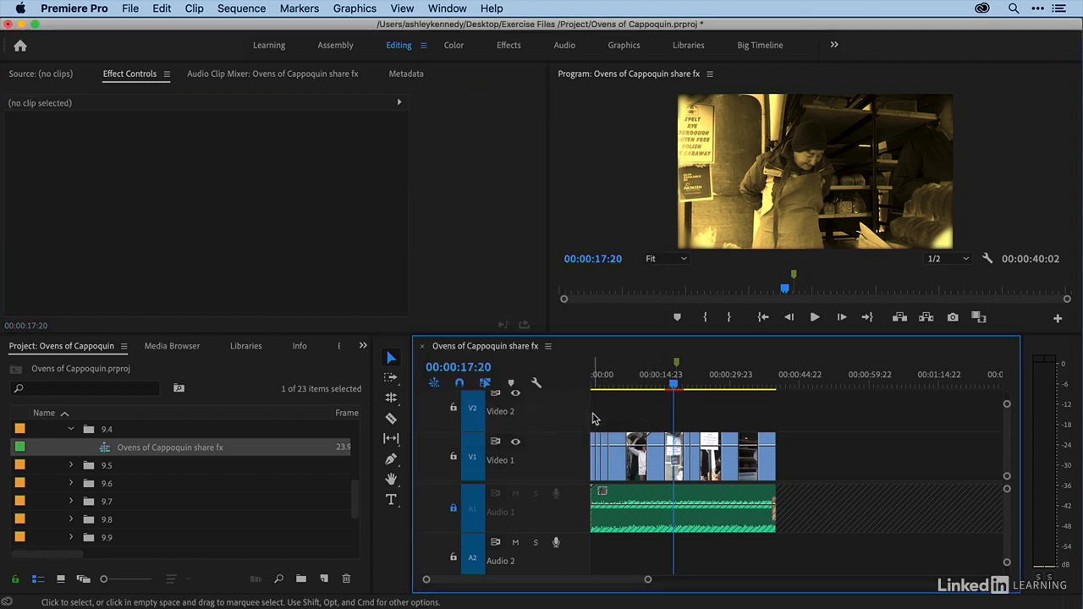
pyautogui.moveTo(594, 415); pyautogui.dragTo(790, 465)
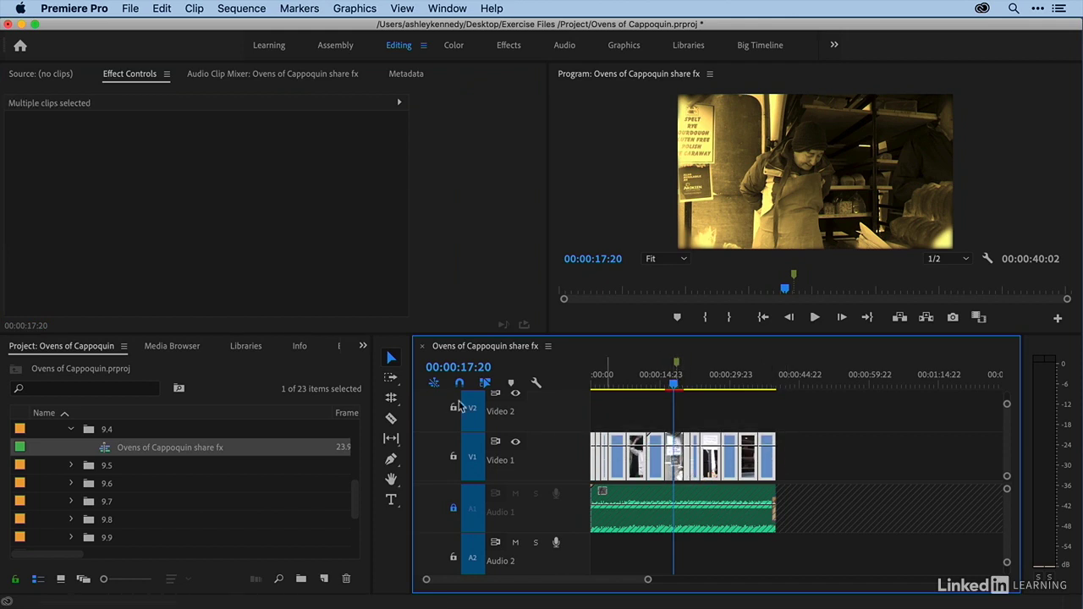
pyautogui.click(364, 346)
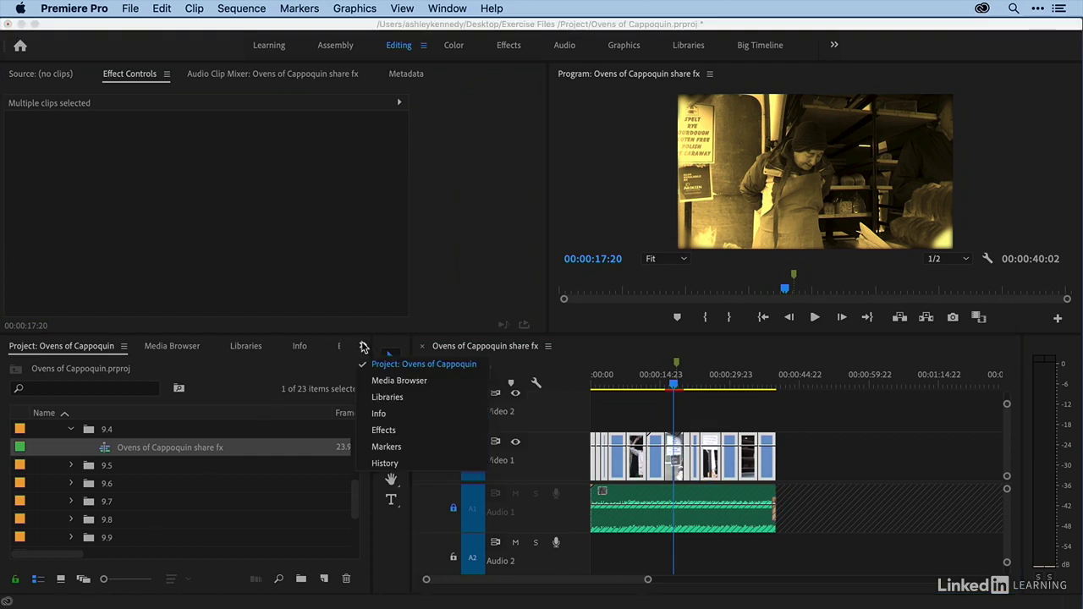
pyautogui.click(383, 430)
pyautogui.click(153, 369)
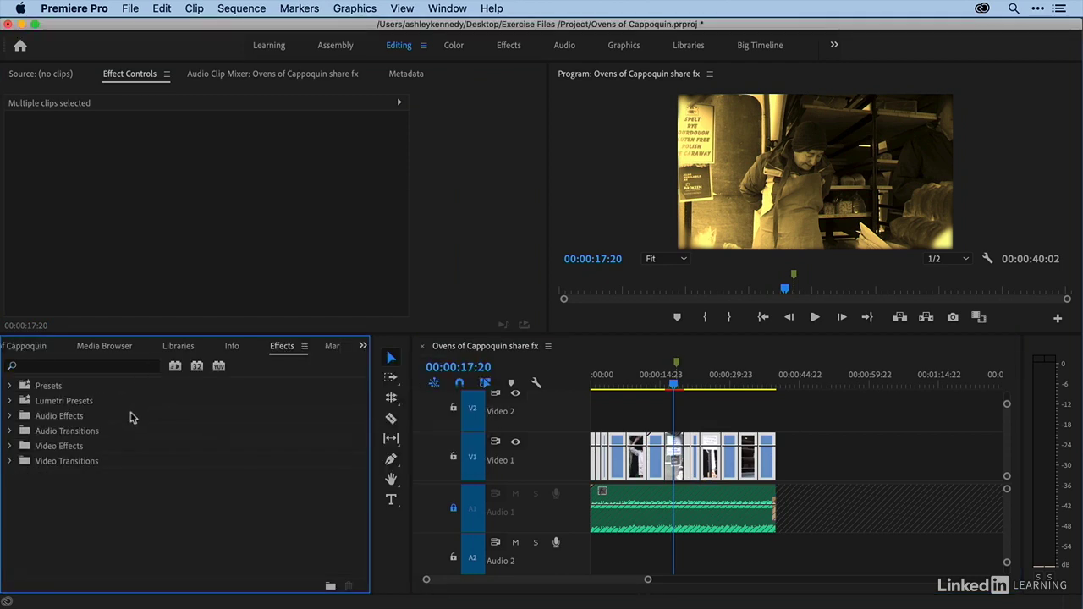
pyautogui.click(11, 386)
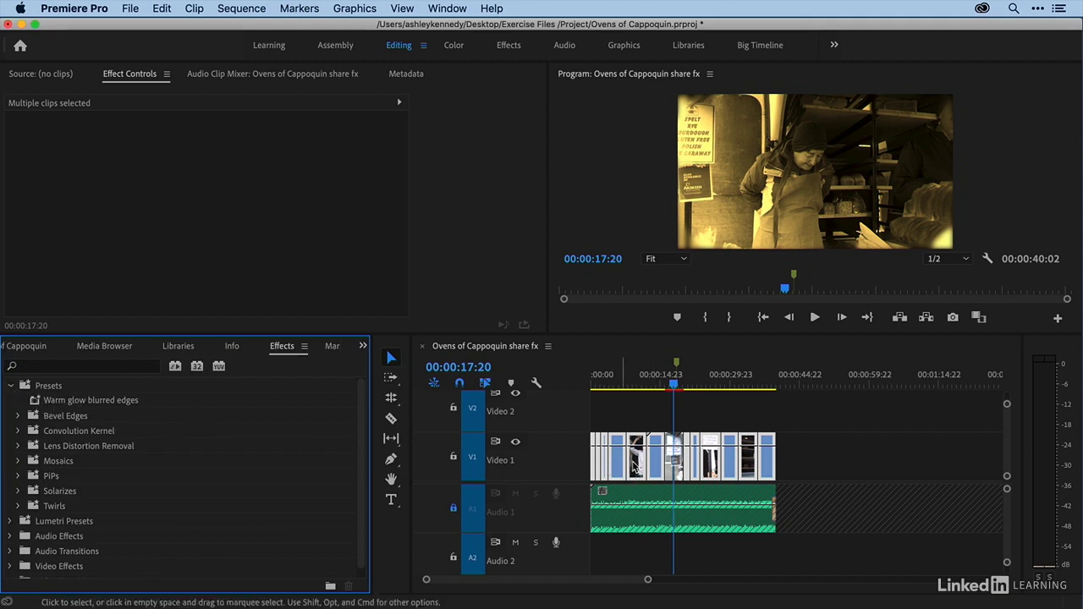
pyautogui.moveTo(56, 407); pyautogui.dragTo(615, 458)
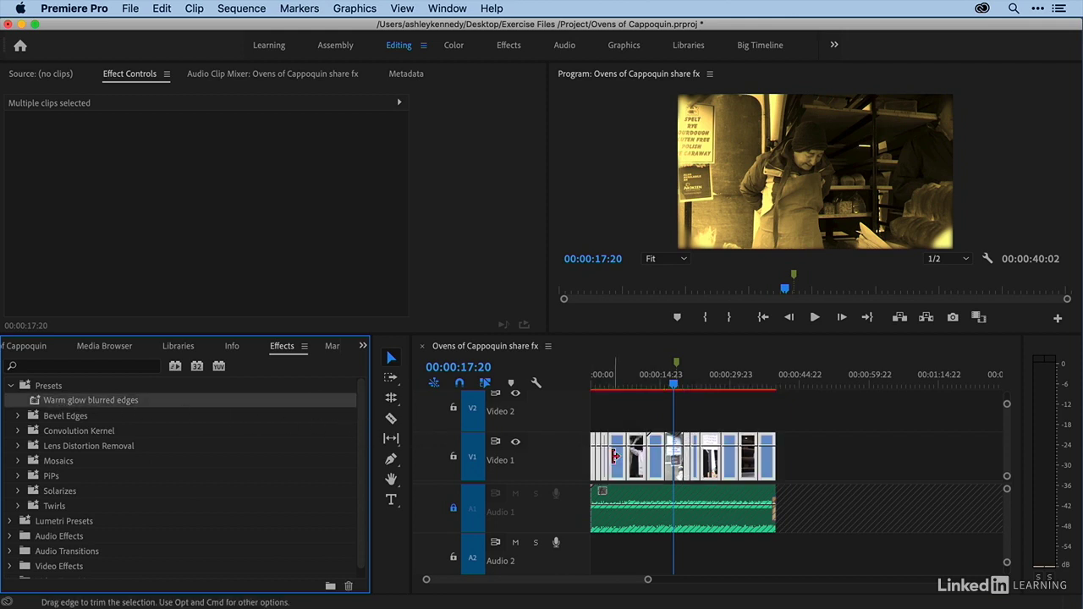
# Preview the preset's look on the clips at 00:00:09:13 and 00:00:13:03, with the sequence timeline enlarged.
pyautogui.click(635, 386)
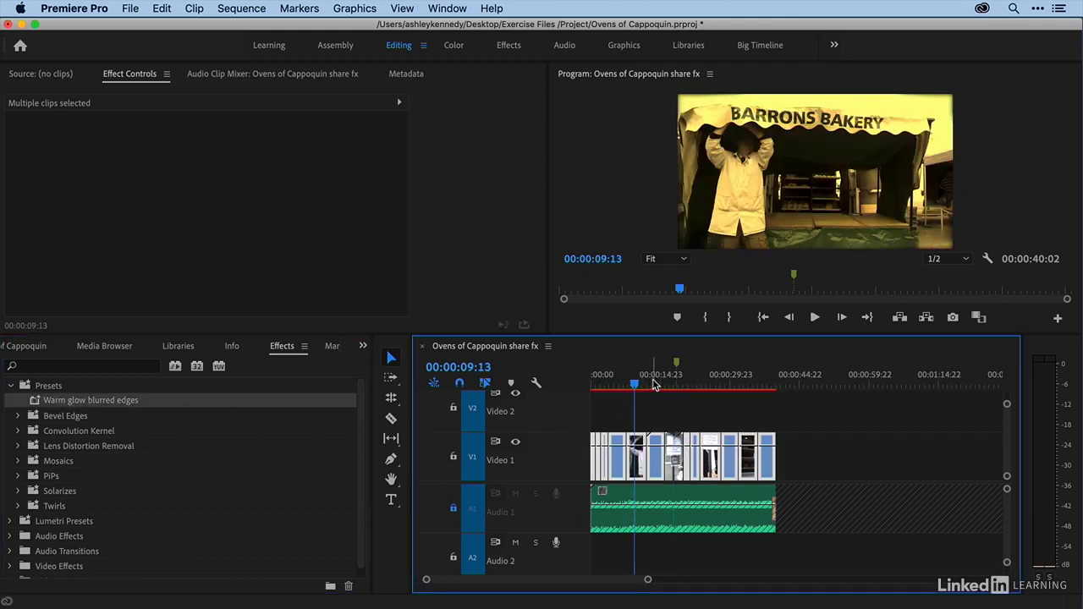
pyautogui.click(652, 387)
pyautogui.press('=')
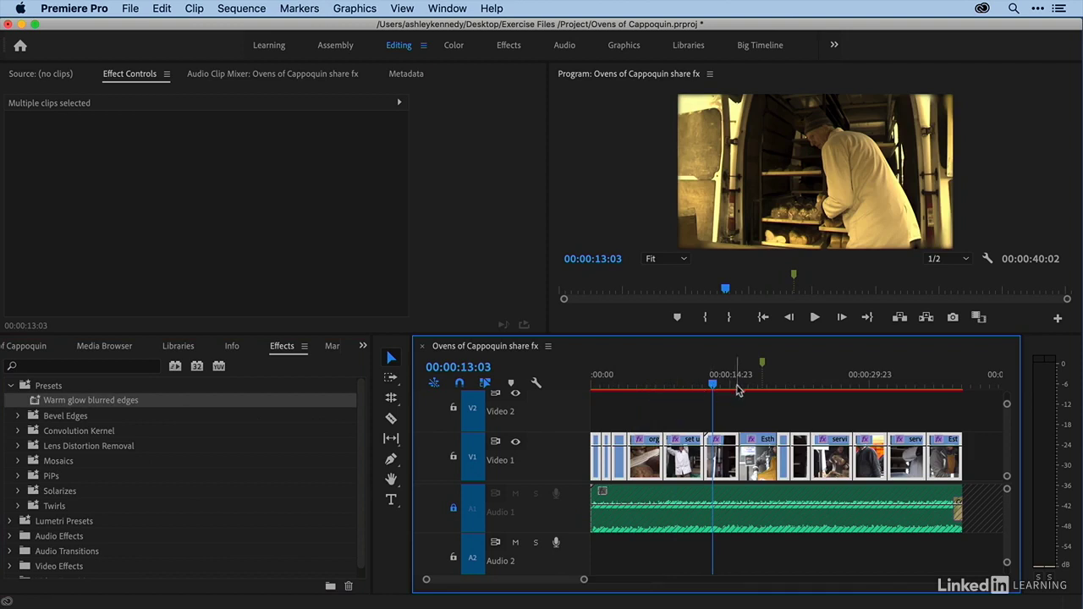